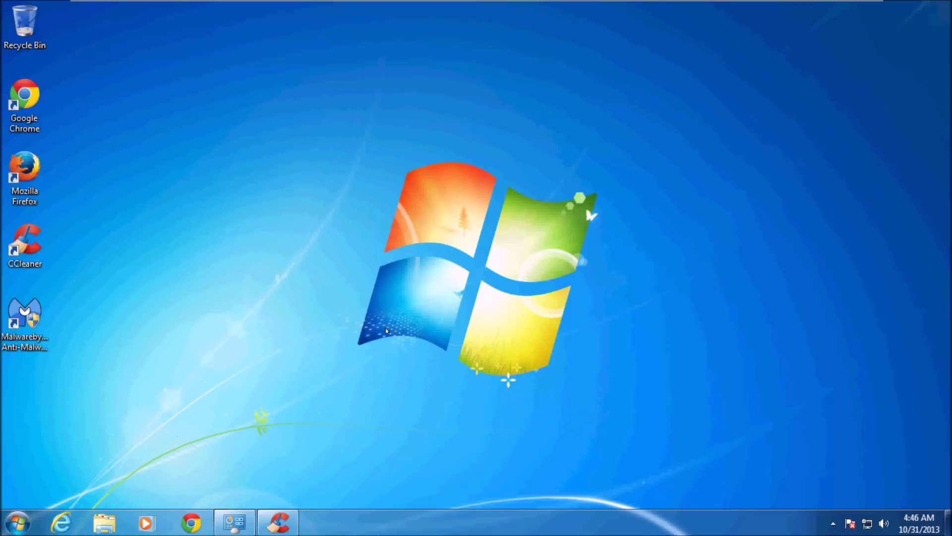
Select ScorpionSaver 1.0.0.0 by Adpeak in CCleaner's Tools > Uninstall program list
left_click(272, 514)
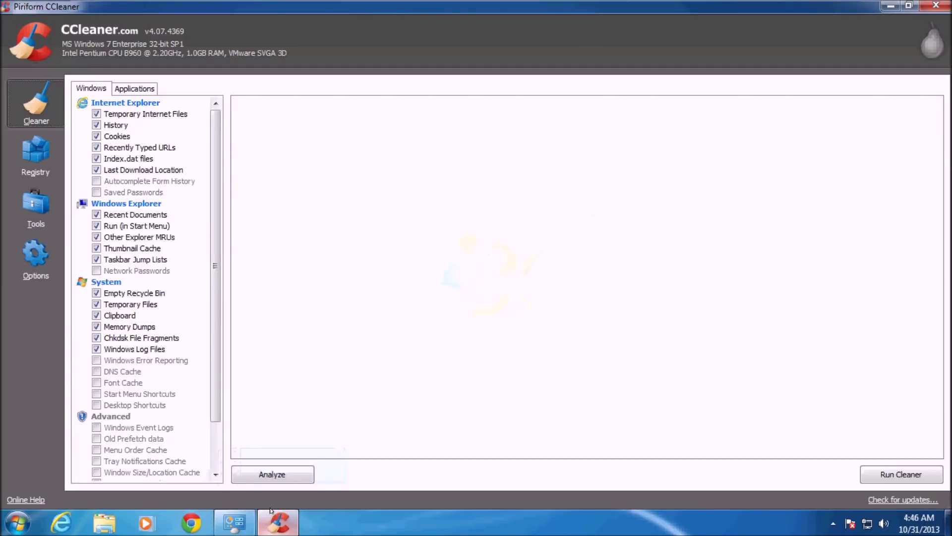
left_click(46, 204)
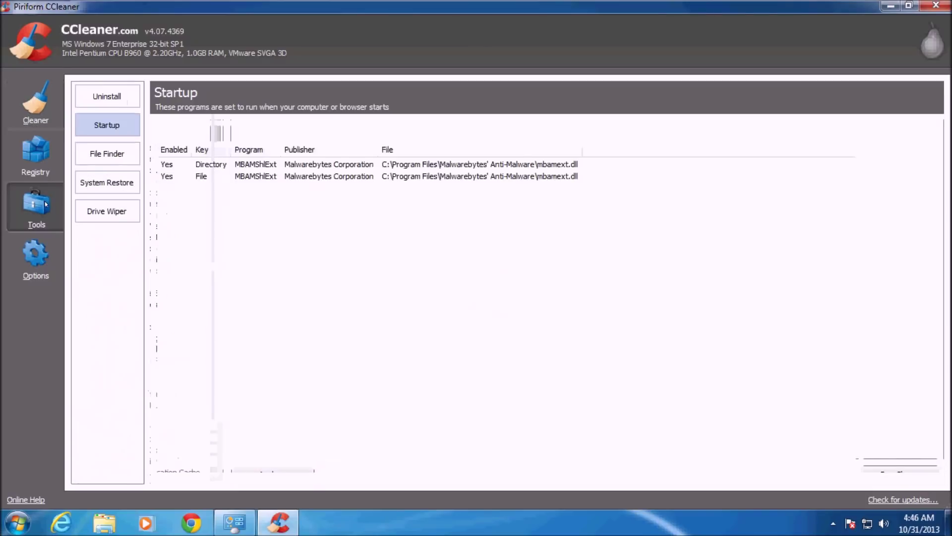
left_click(132, 92)
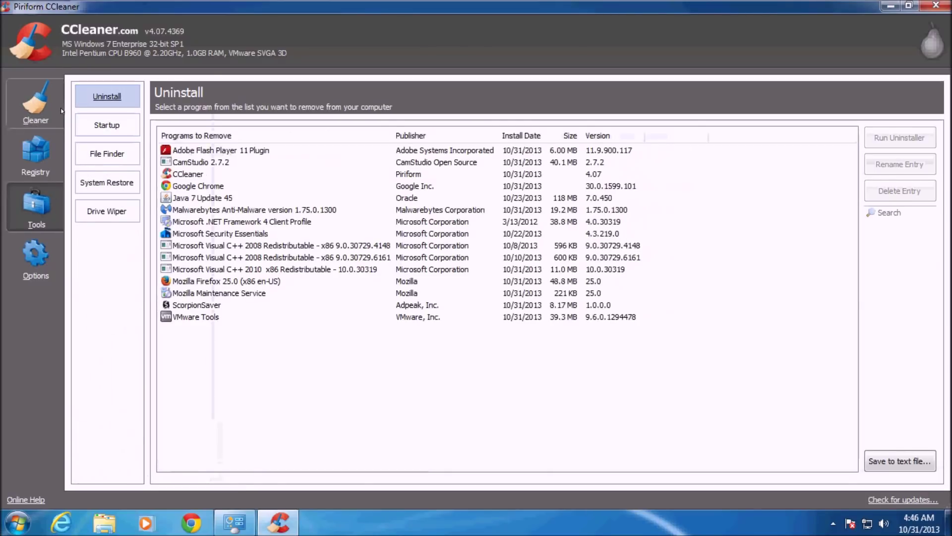
left_click(196, 305)
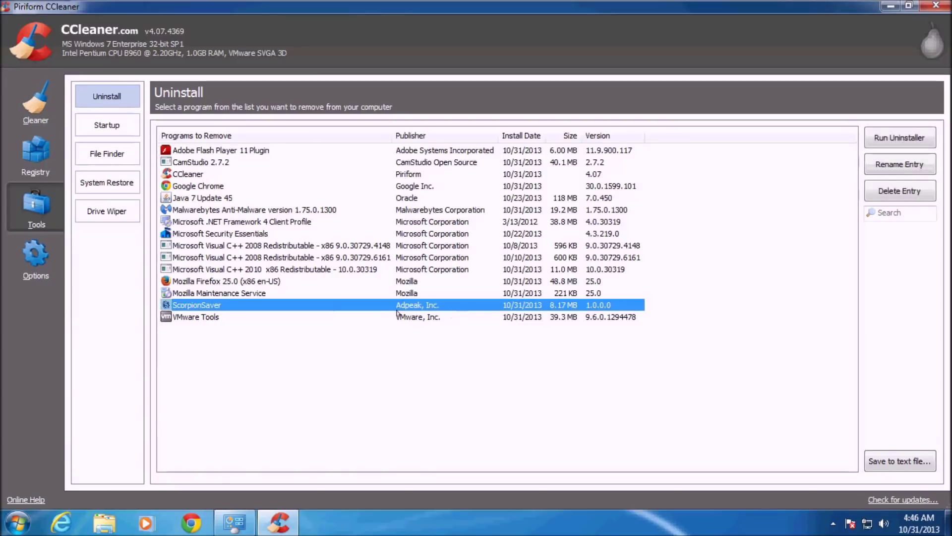
Run ScorpionSaver's own uninstaller to completion and close its setup window
left_click(888, 139)
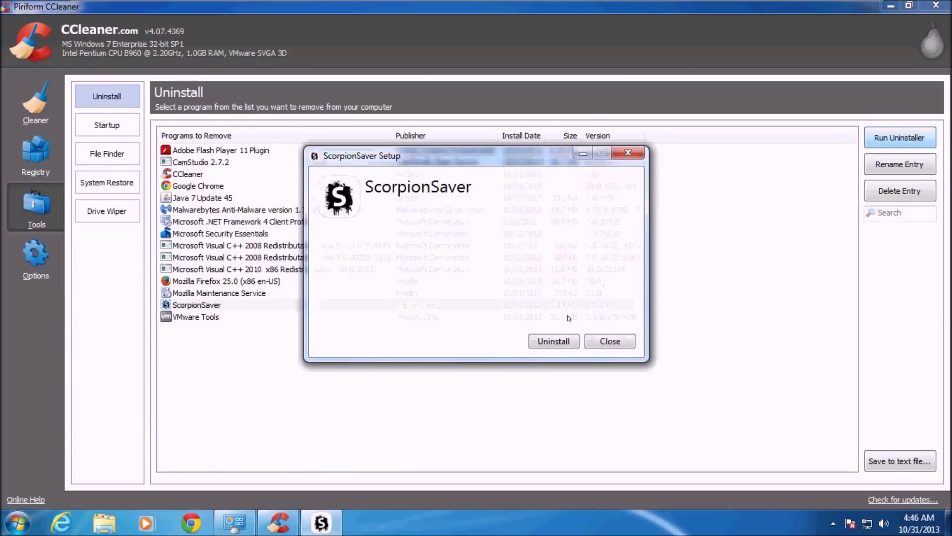
left_click(555, 342)
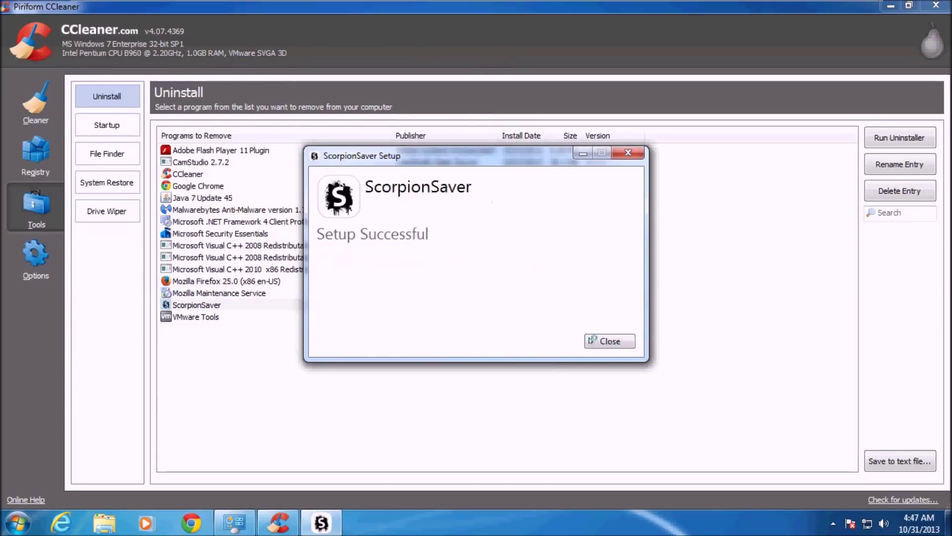
left_click(609, 341)
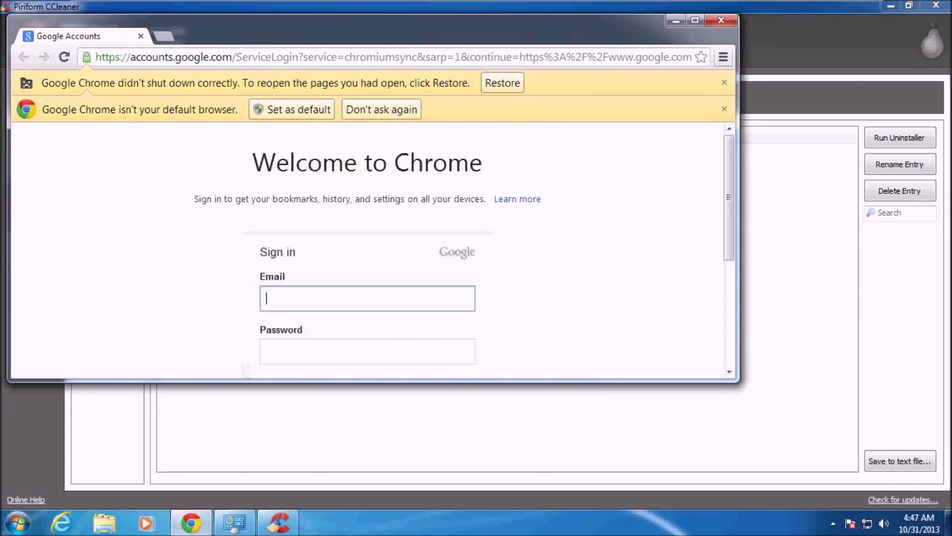
Check Chrome's Extensions page, showing only Google Docs 0.5, then return to the Google Accounts tab
key("alt+f")
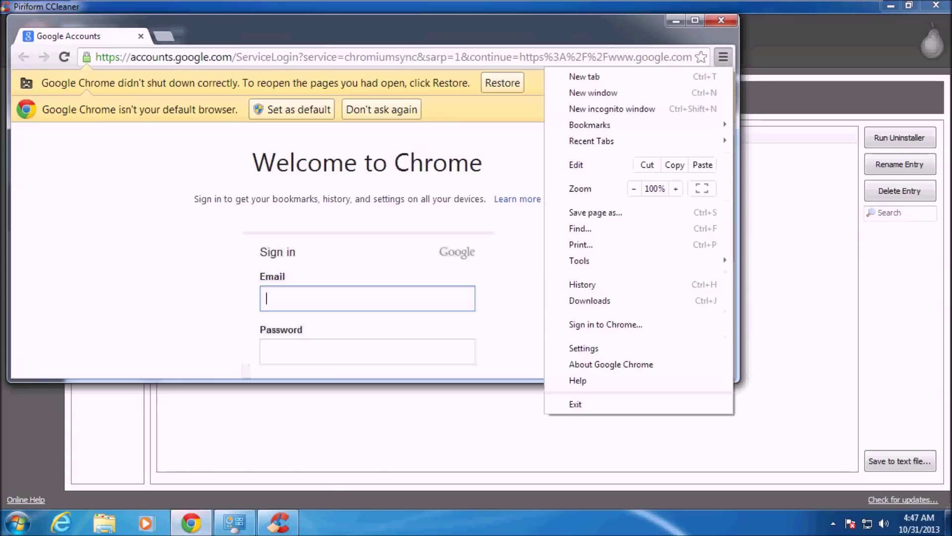
left_click(579, 349)
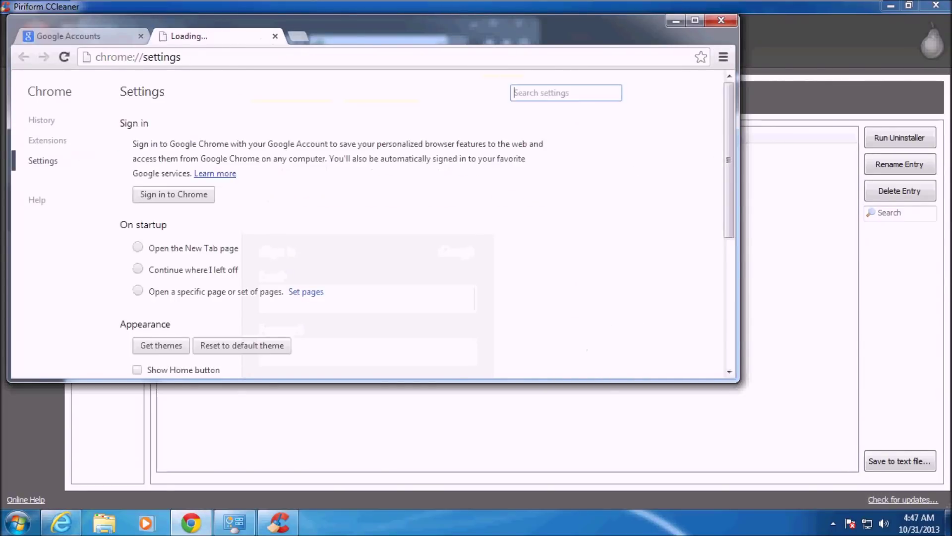
left_click(58, 141)
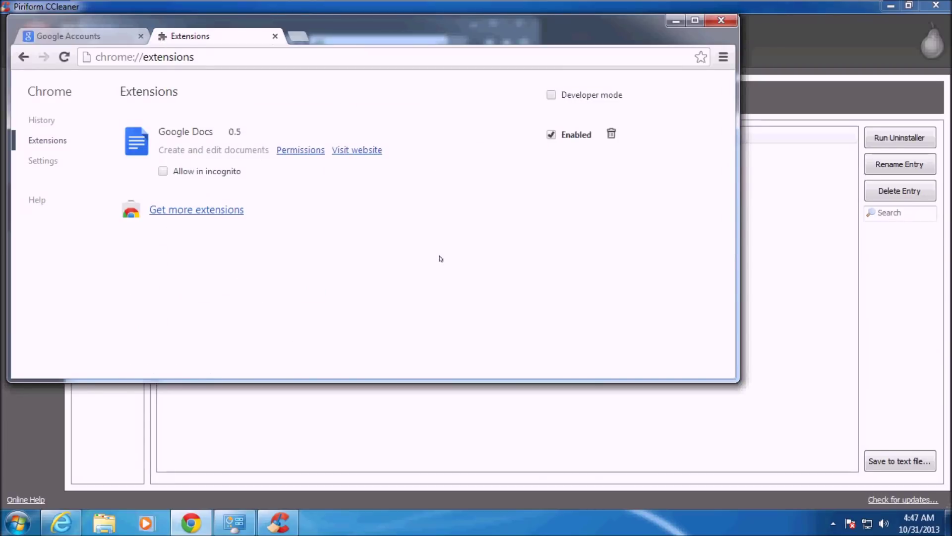
left_click(108, 33)
mouse_move(719, 20)
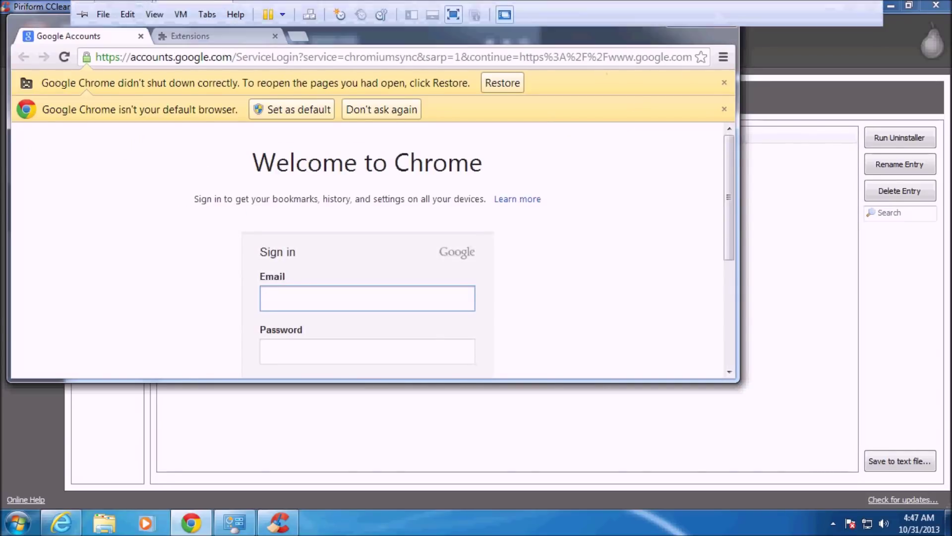
Inspect the ScorpionSaver add-on in Internet Explorer's Manage add-ons, then close Internet Explorer
left_click(61, 524)
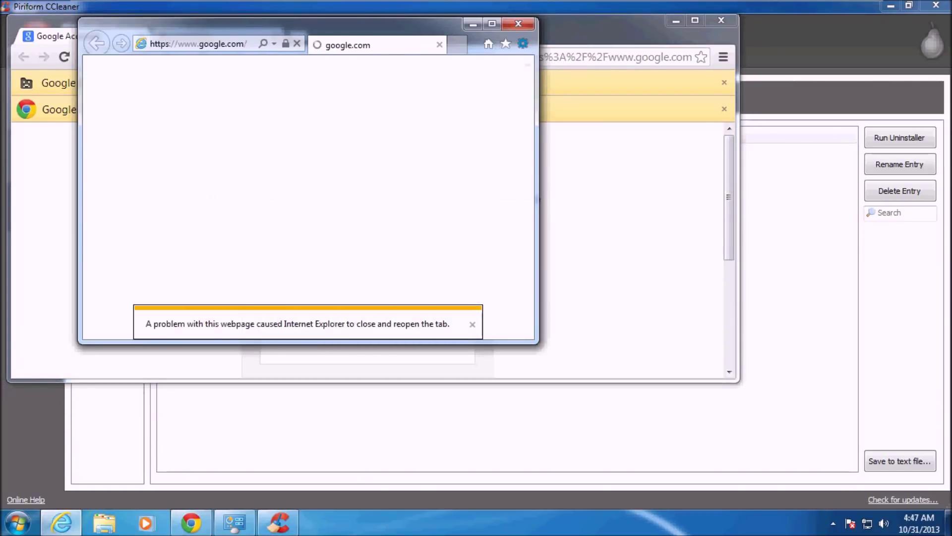
key("alt+x")
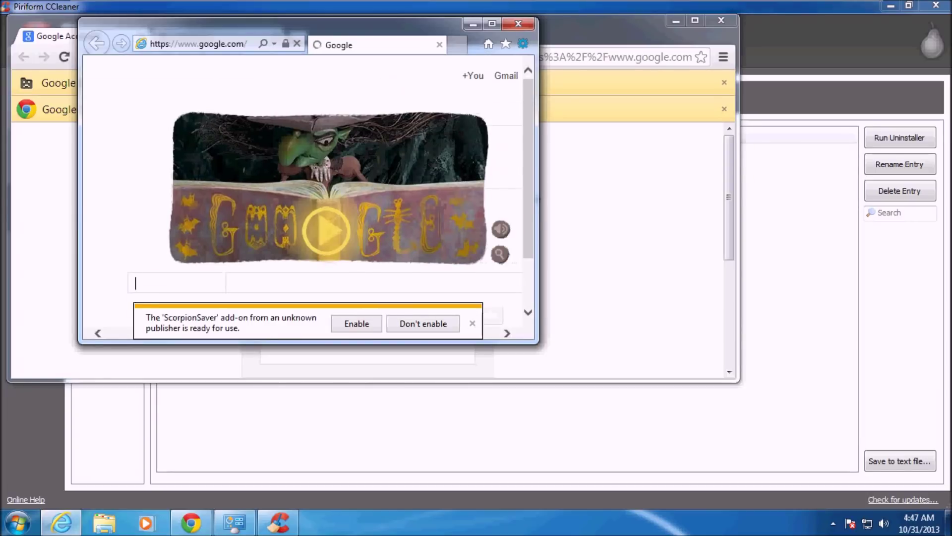
left_click(523, 44)
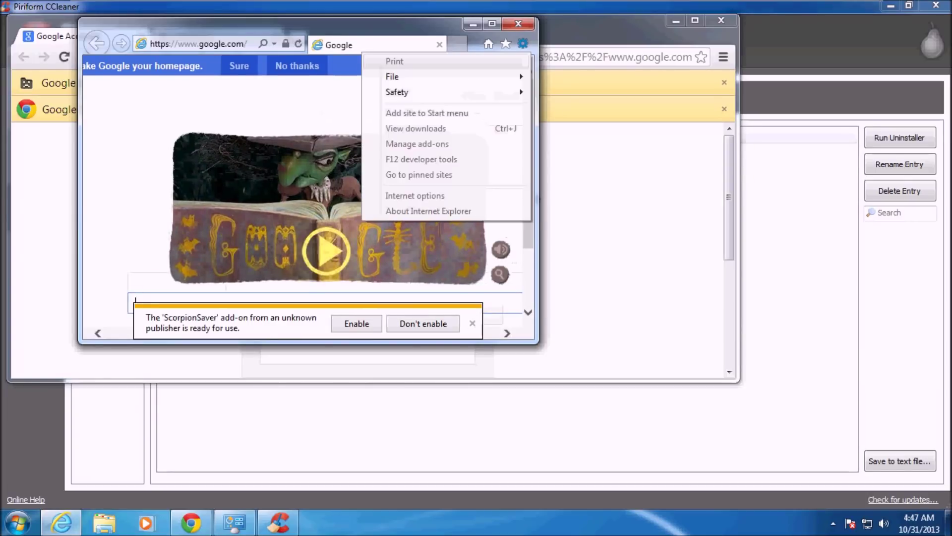
left_click(523, 44)
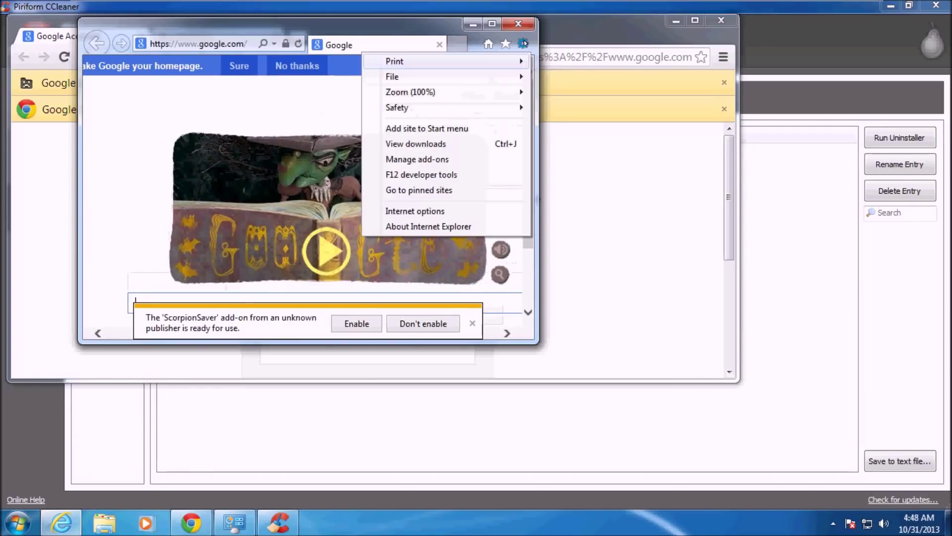
left_click(415, 159)
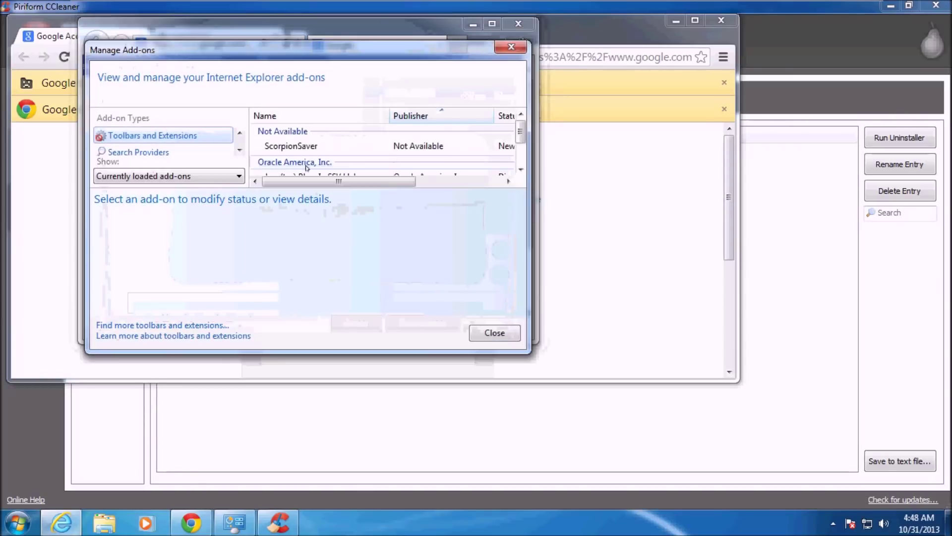
left_click(329, 150)
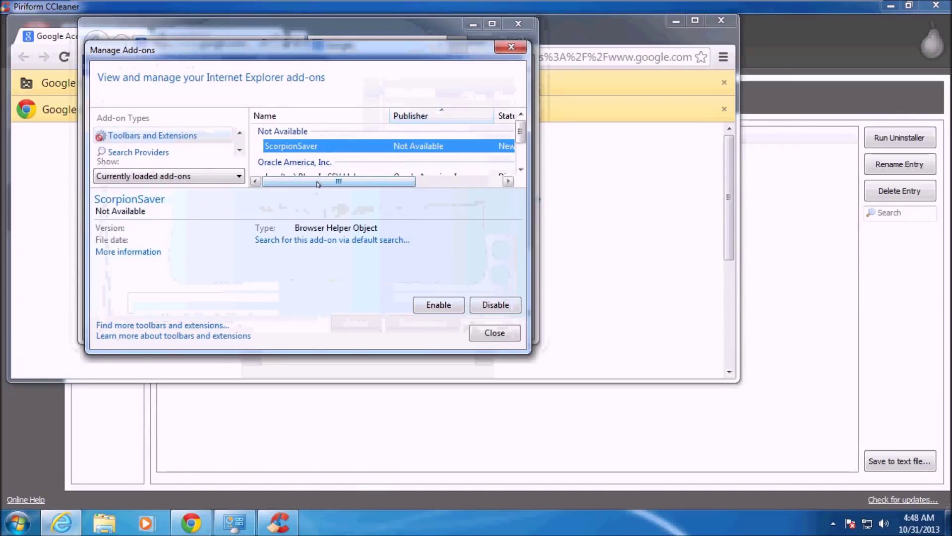
mouse_move(318, 182)
left_mouse_down()
mouse_move(404, 182)
mouse_move(319, 182)
left_mouse_up()
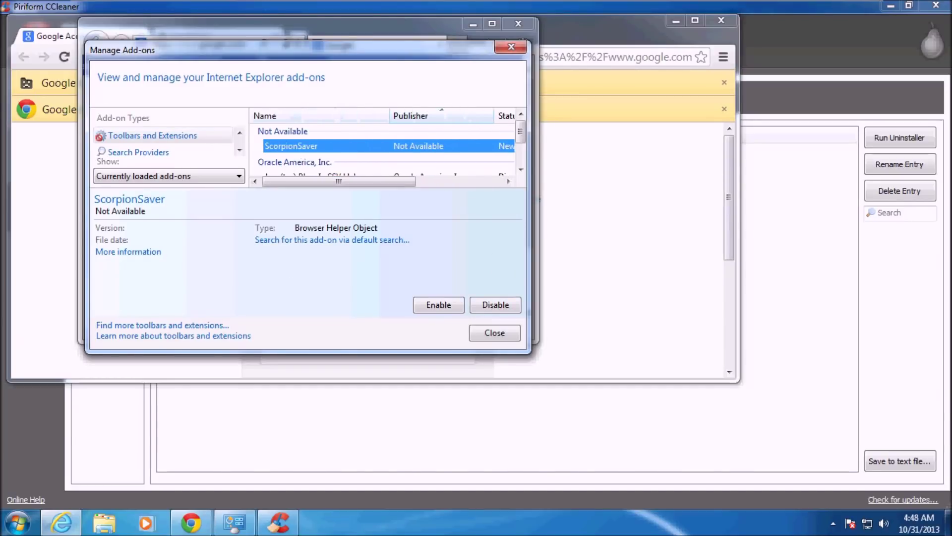
left_click(511, 48)
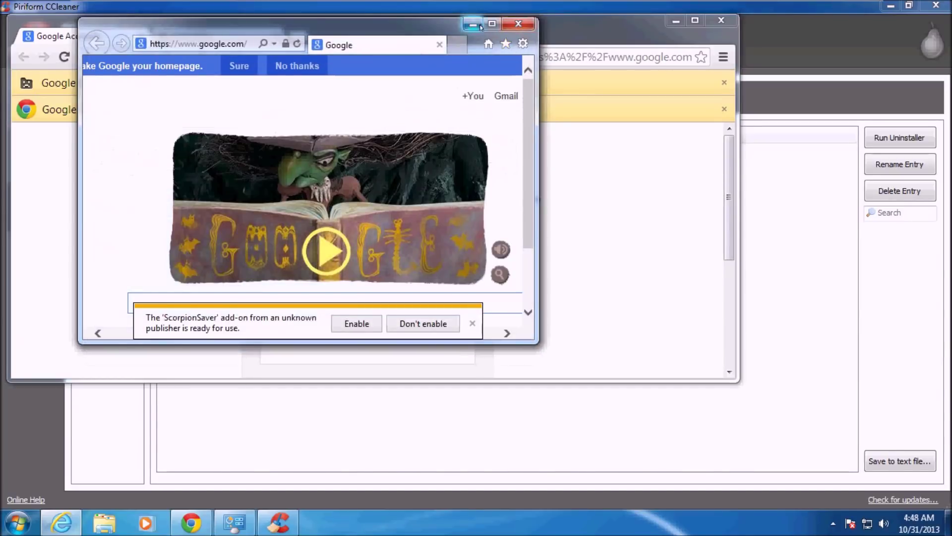
left_click(518, 24)
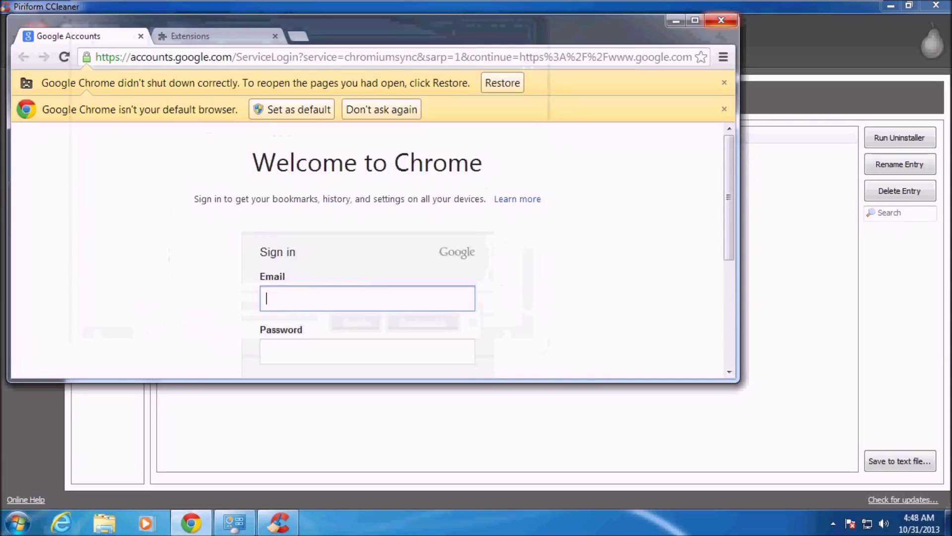
Sort CCleaner's startup entries by Publisher and review Scheduled Tasks, Context Menu and Internet Explorer entries
left_click(721, 20)
left_click(108, 126)
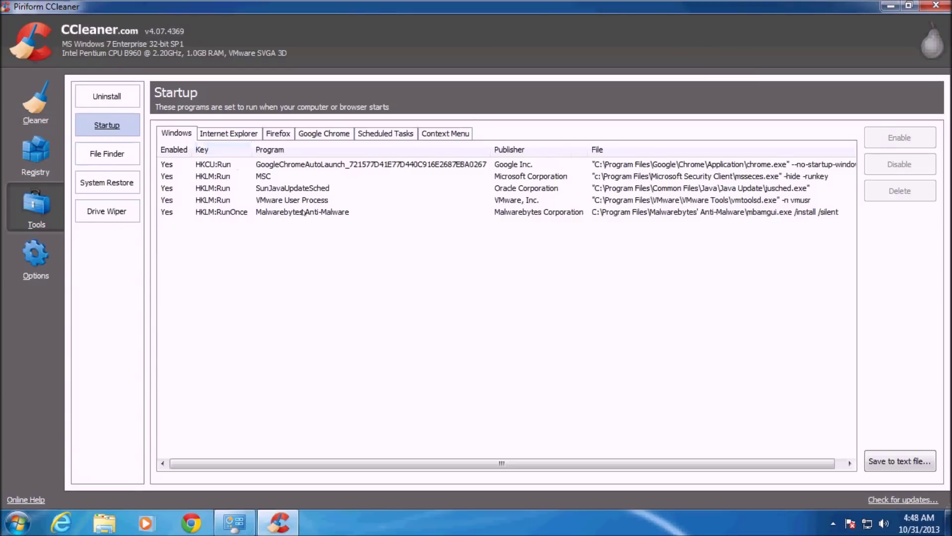
left_click(549, 149)
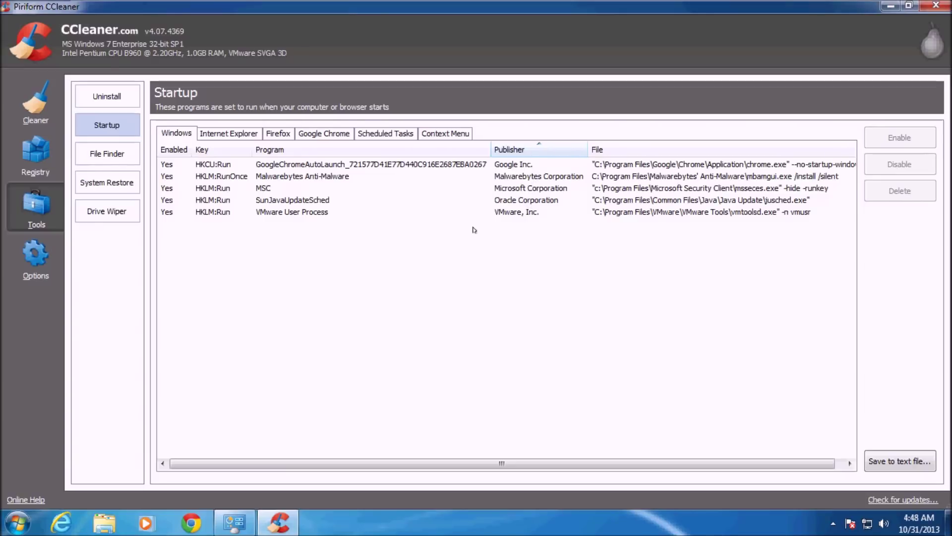
left_click(393, 134)
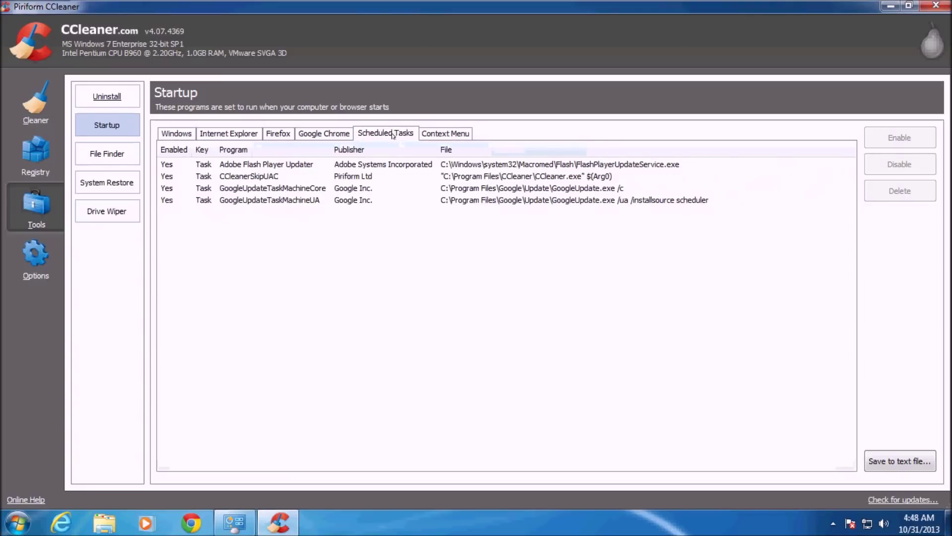
left_click(451, 131)
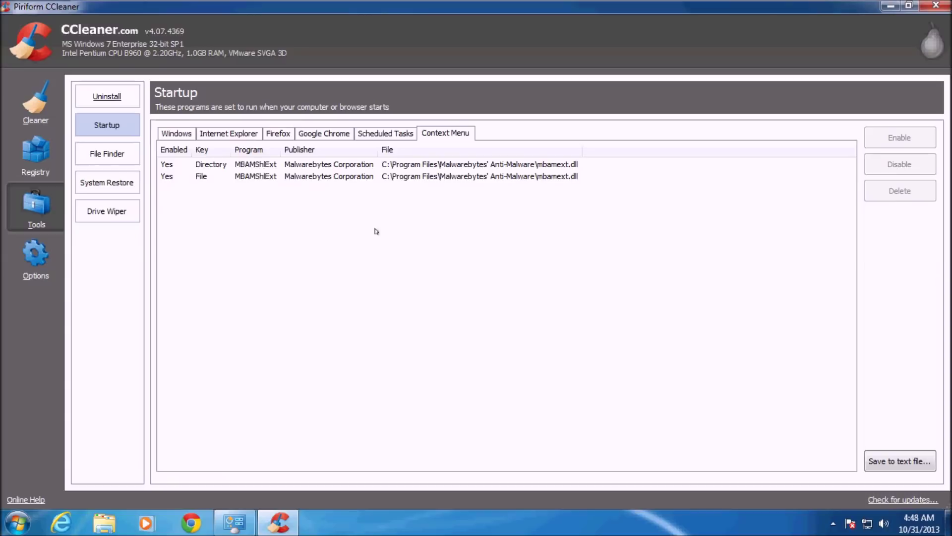
left_click(242, 132)
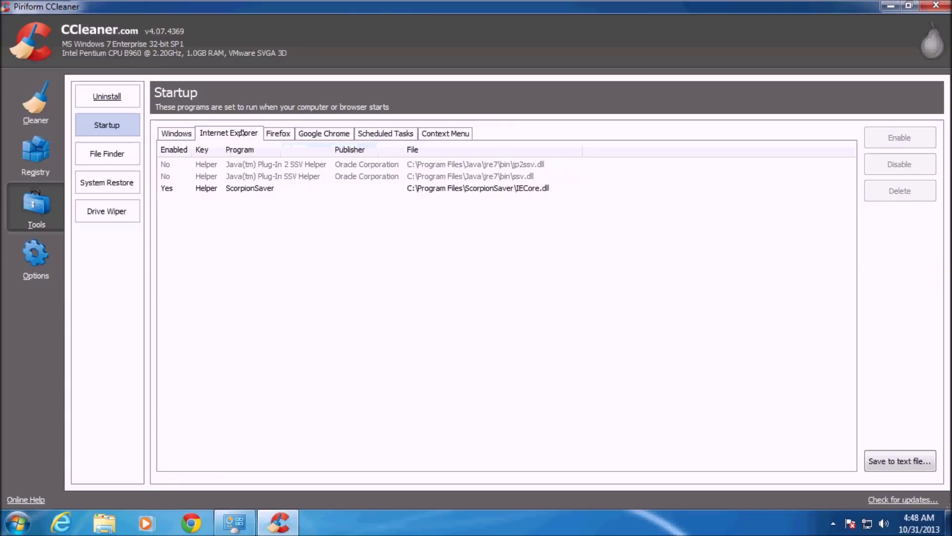
Disable the ScorpionSaver IECore.dll helper entry and request its permanent deletion
left_click(235, 189)
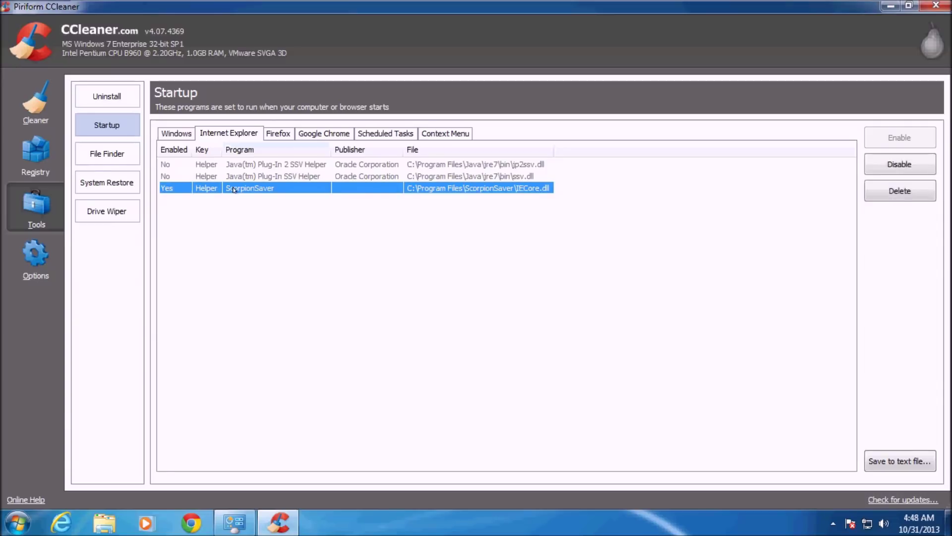
left_click(892, 166)
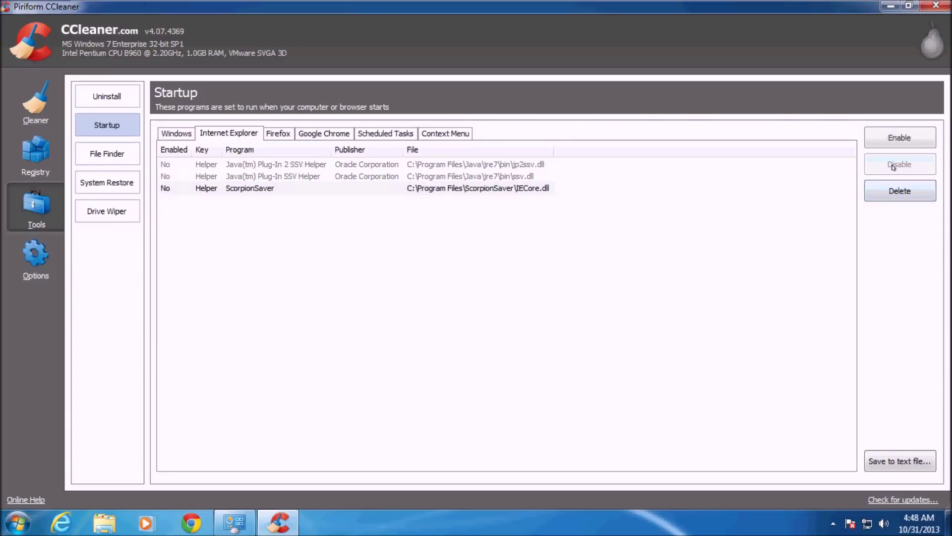
left_click(494, 189)
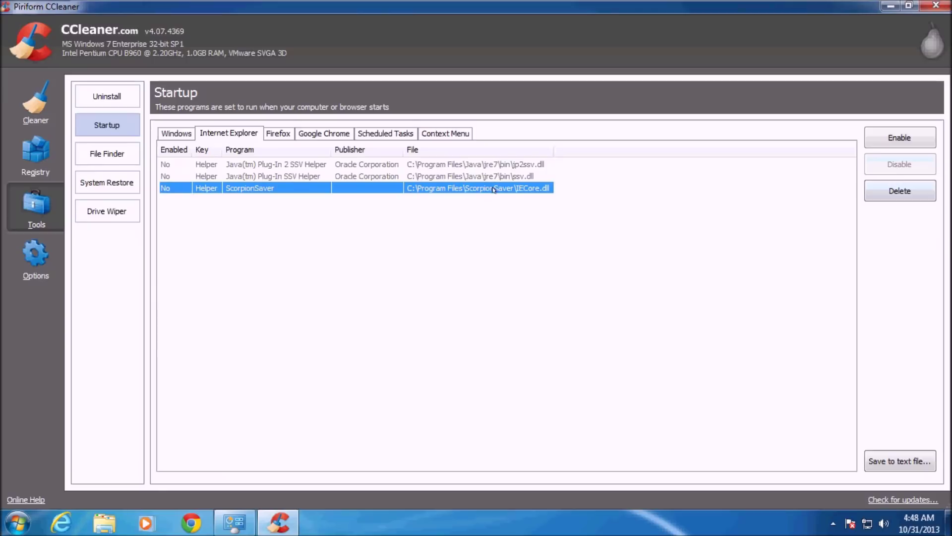
left_click(888, 195)
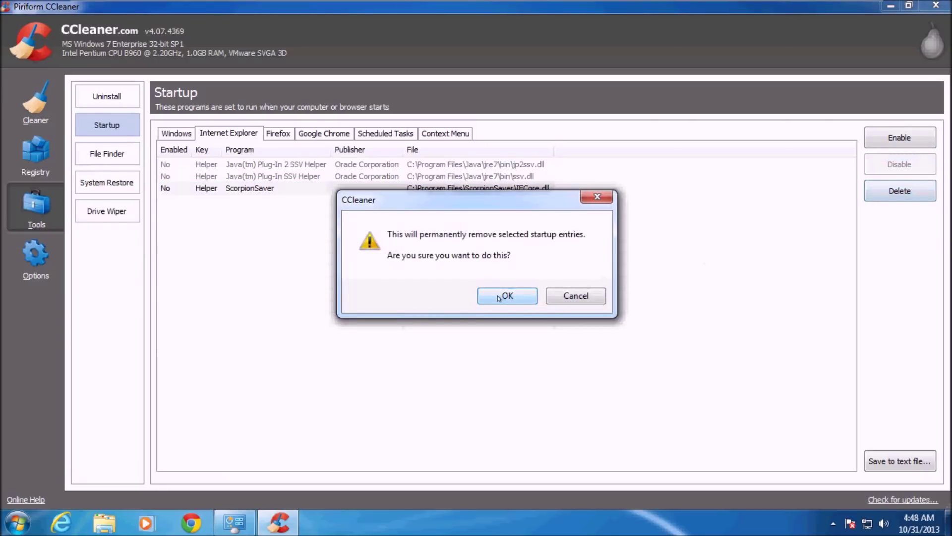
Confirm deleting the ScorpionSaver entry, then review the Firefox, Google Chrome and Scheduled Tasks startup lists
left_click(500, 297)
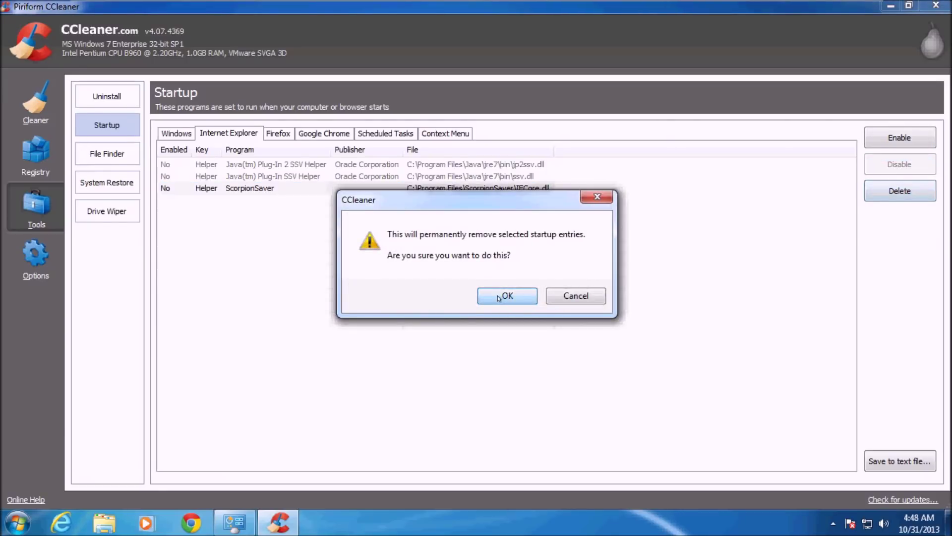
left_click(272, 130)
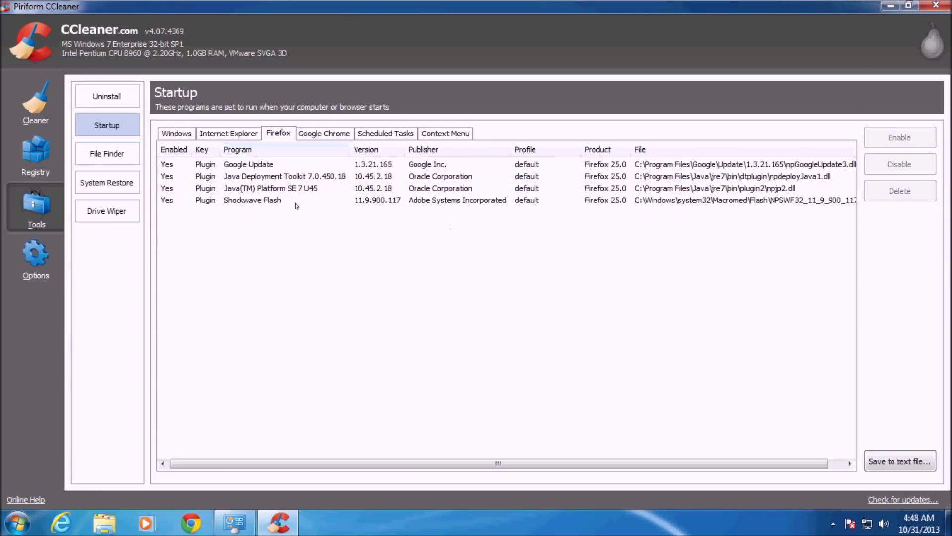
left_click(326, 134)
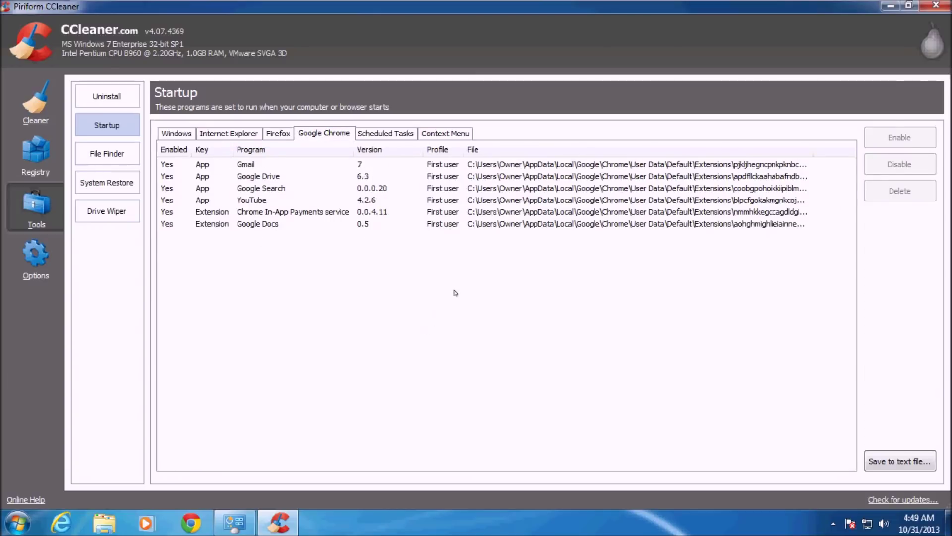
left_click(388, 137)
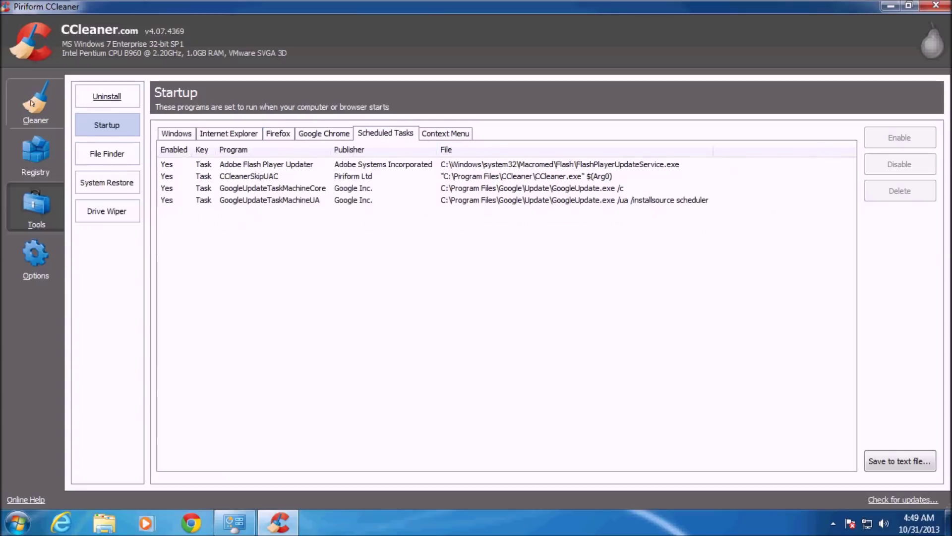
Browse C:\Program Files' 23 folders for a ScorpionSaver leftover, find none, and minimize Explorer
left_click(17, 523)
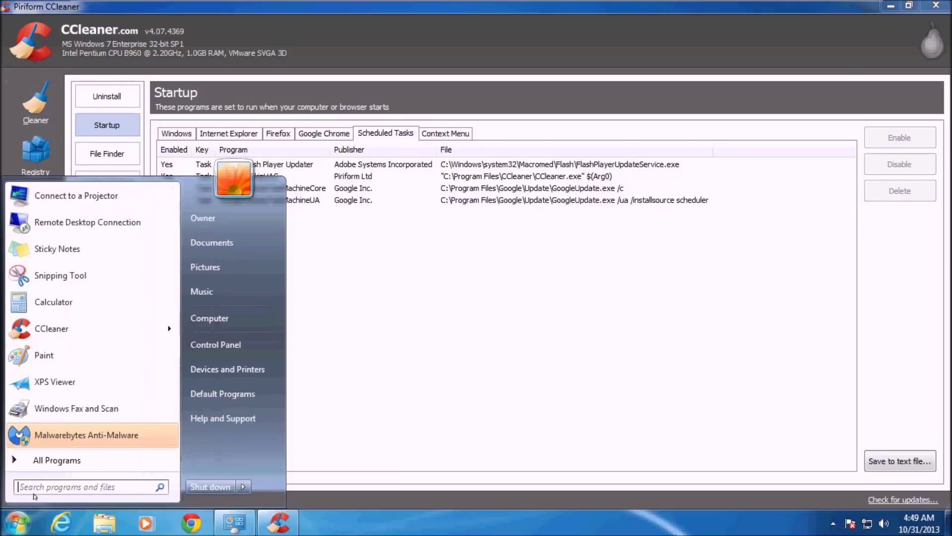
left_click(258, 323)
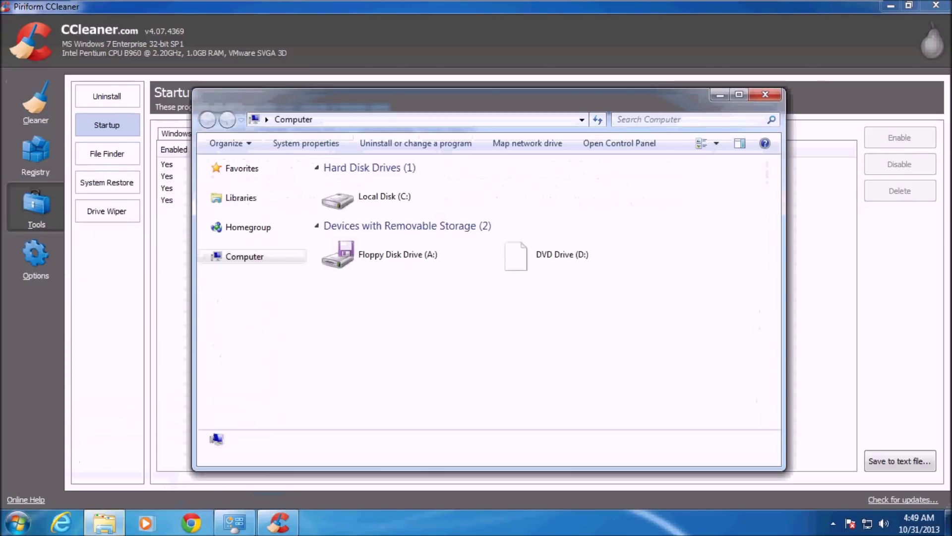
double_click(353, 208)
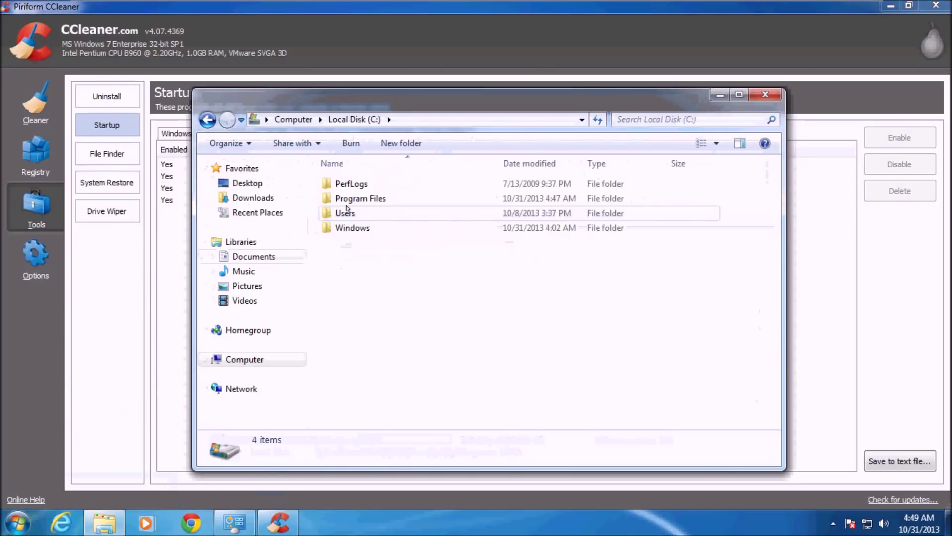
double_click(352, 199)
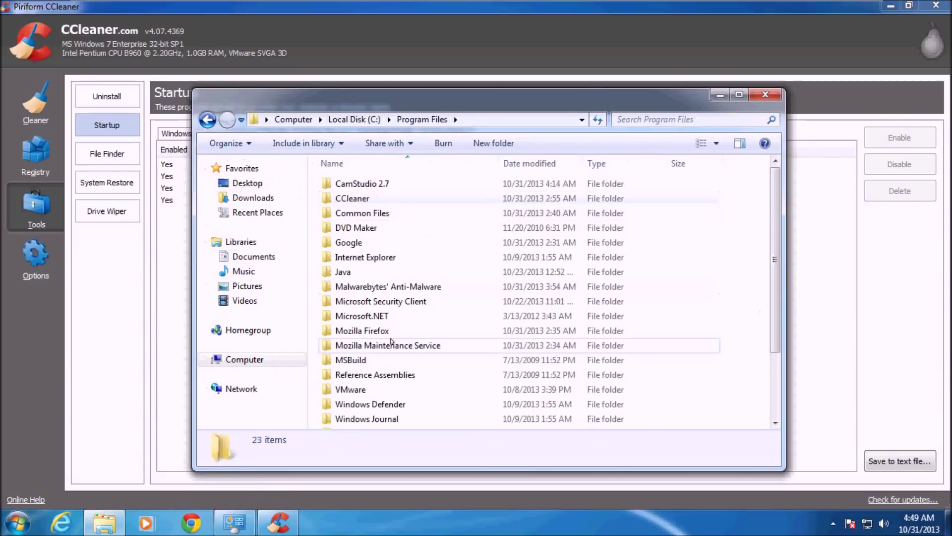
mouse_move(768, 313)
left_mouse_down()
mouse_move(766, 388)
mouse_move(764, 319)
left_mouse_up()
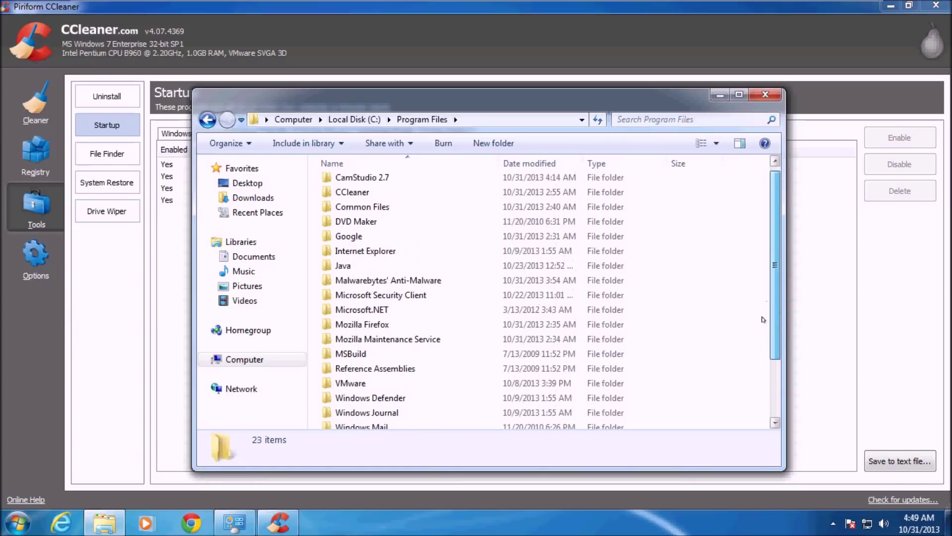
left_click_drag(763, 320, 755, 370)
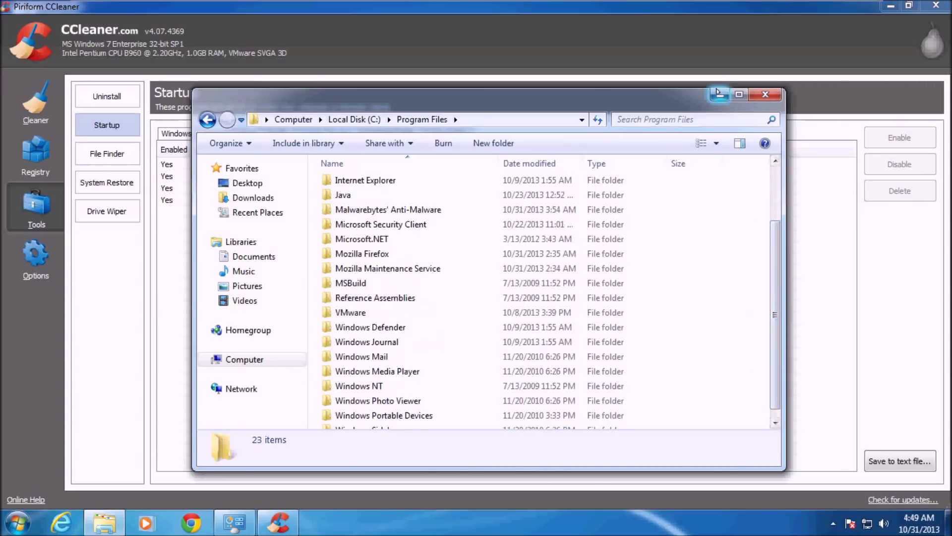
left_click(719, 96)
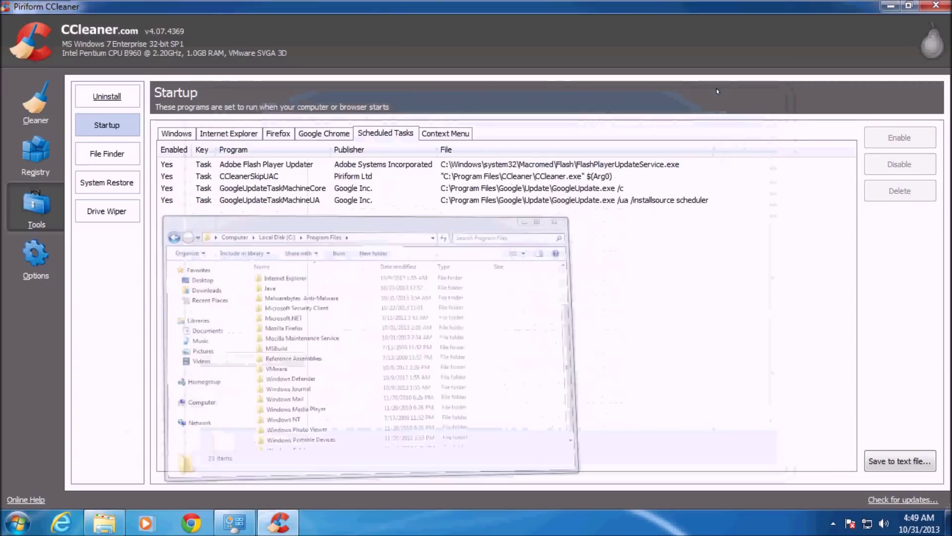
left_click(59, 522)
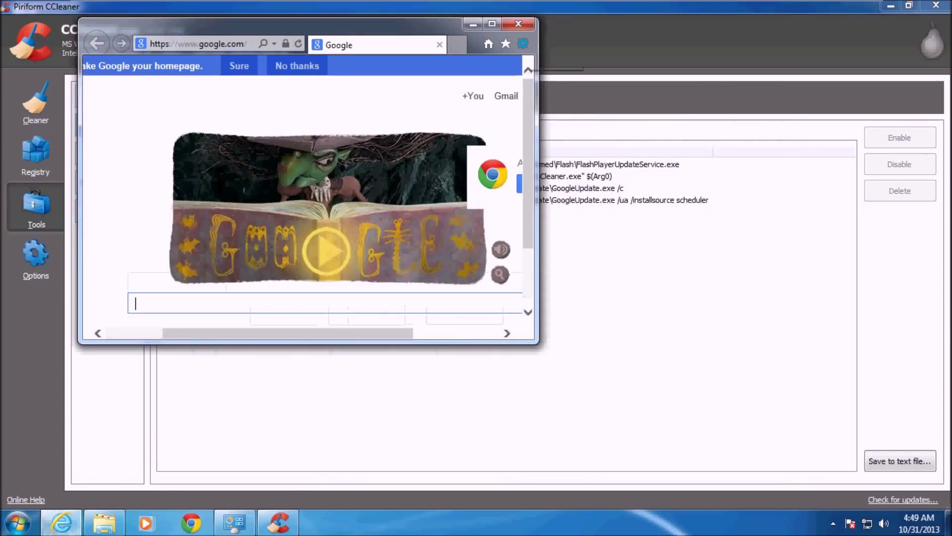
left_click(523, 43)
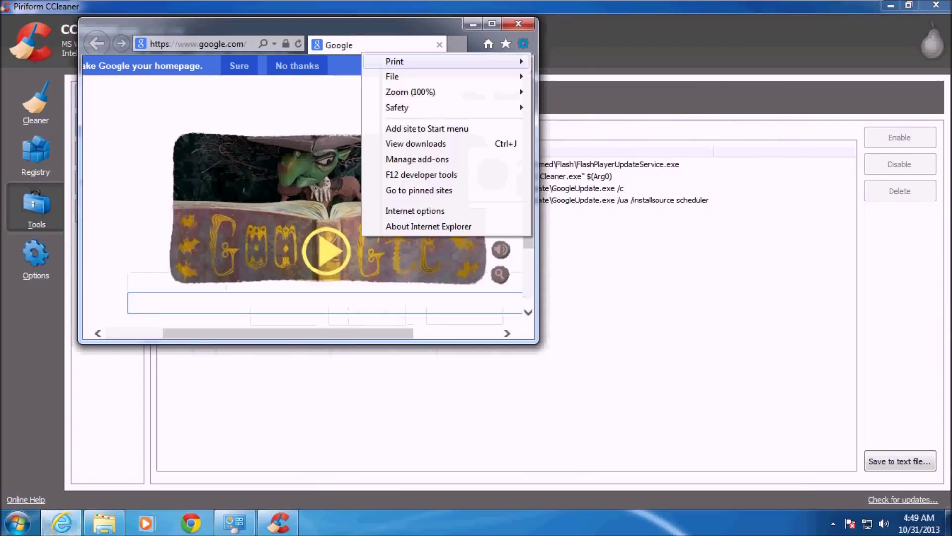
left_click(419, 159)
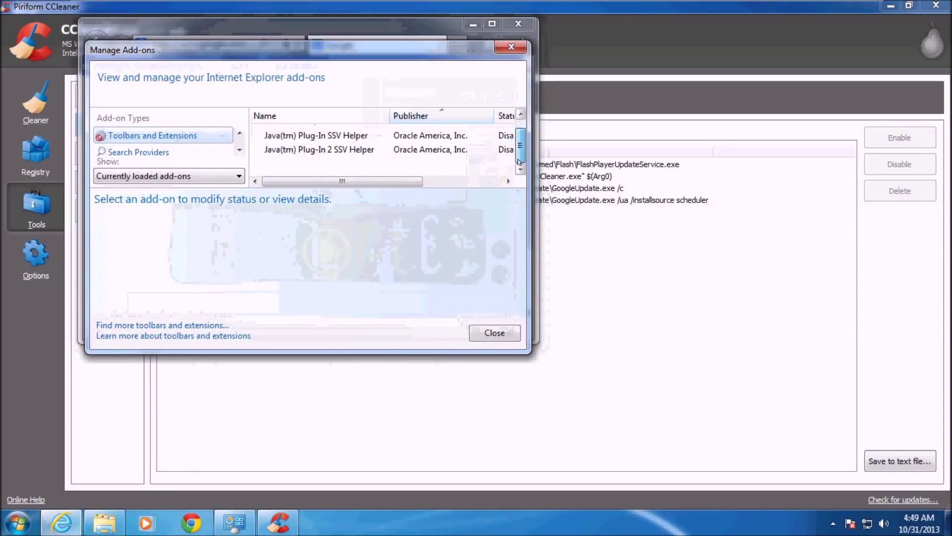
left_click(494, 333)
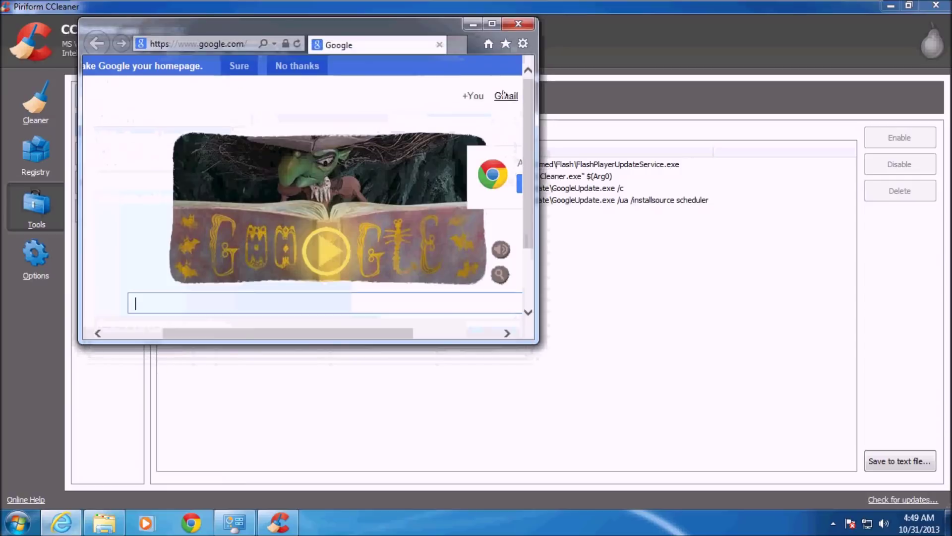
left_click(519, 26)
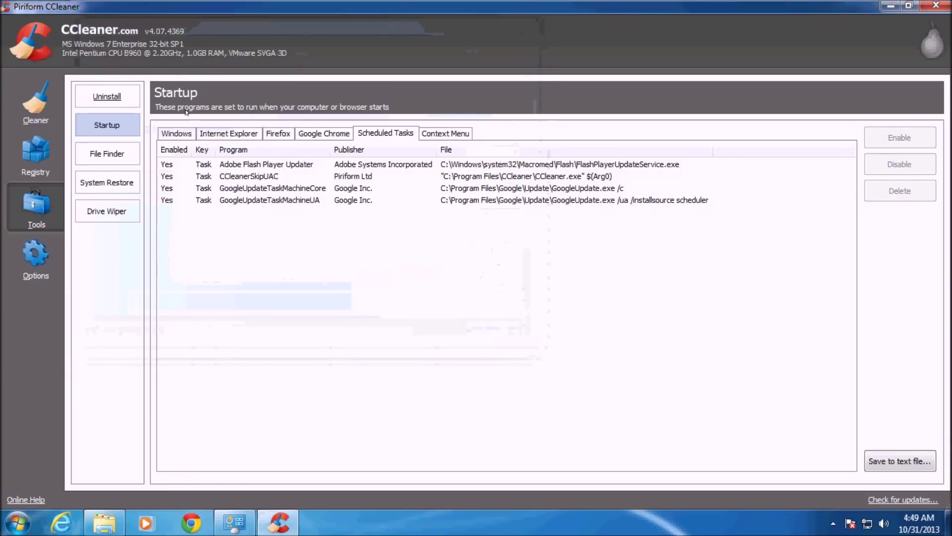
Analyze and clean the 11.2 MB of temp files, browser caches, history and cookies
left_click(28, 118)
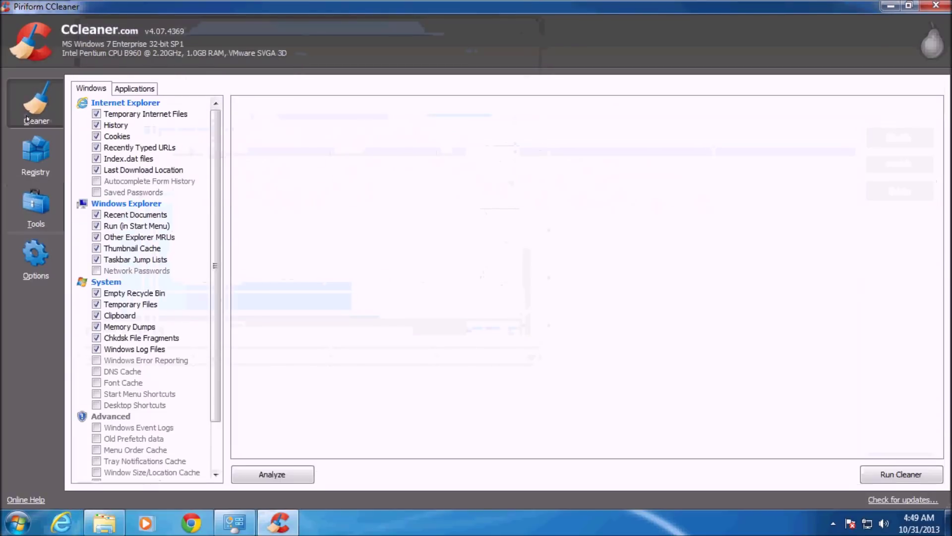
left_click(302, 474)
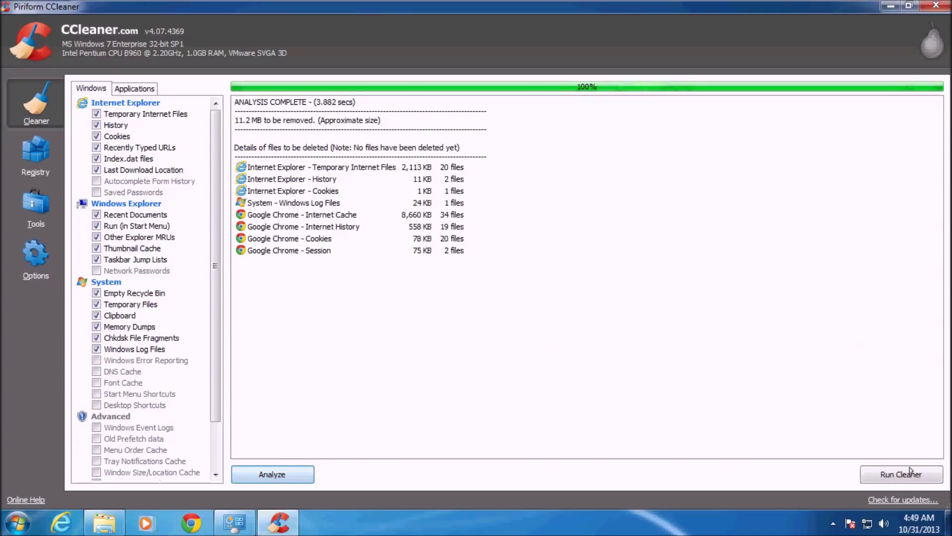
left_click(910, 472)
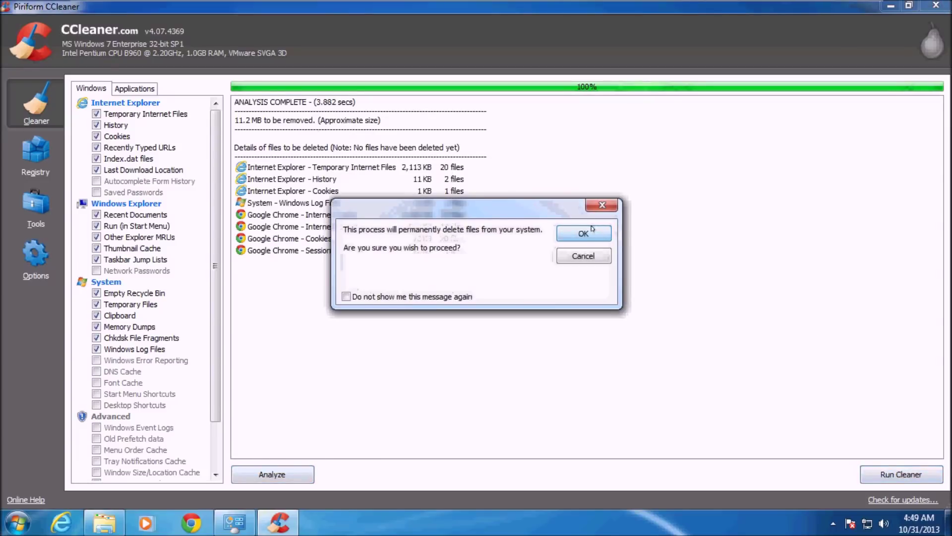
left_click(592, 229)
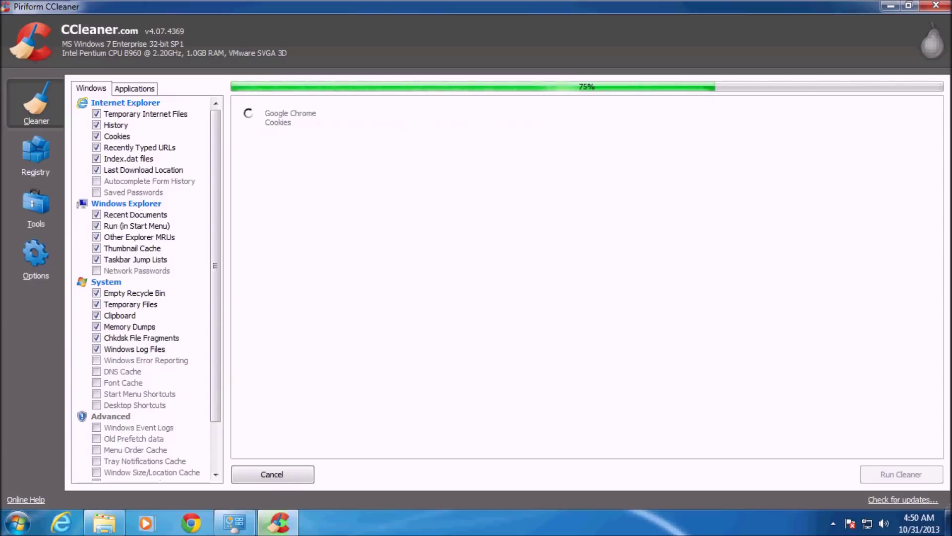
left_click(35, 153)
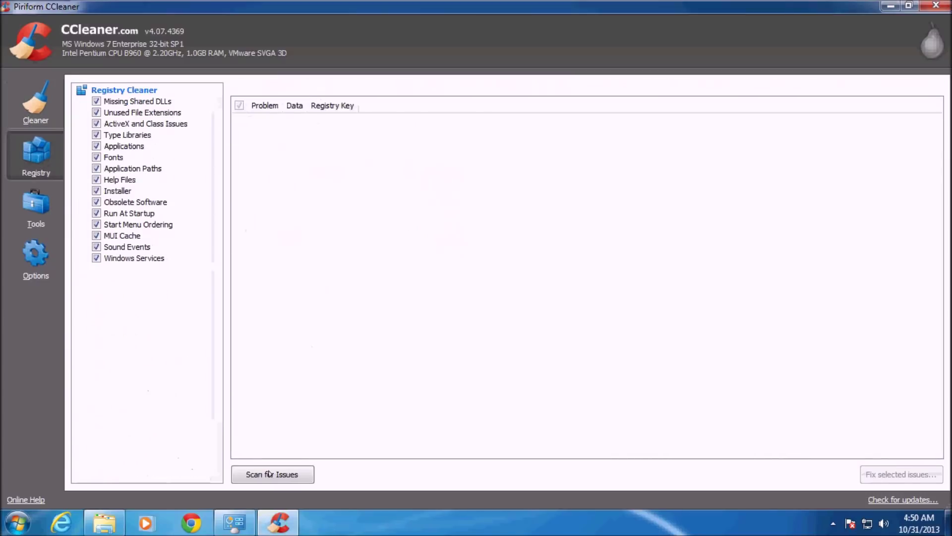
Scan the registry and fix both issues, including ScorpionSaver's IECore.dll entry, without backup, then close CCleaner
left_click(269, 474)
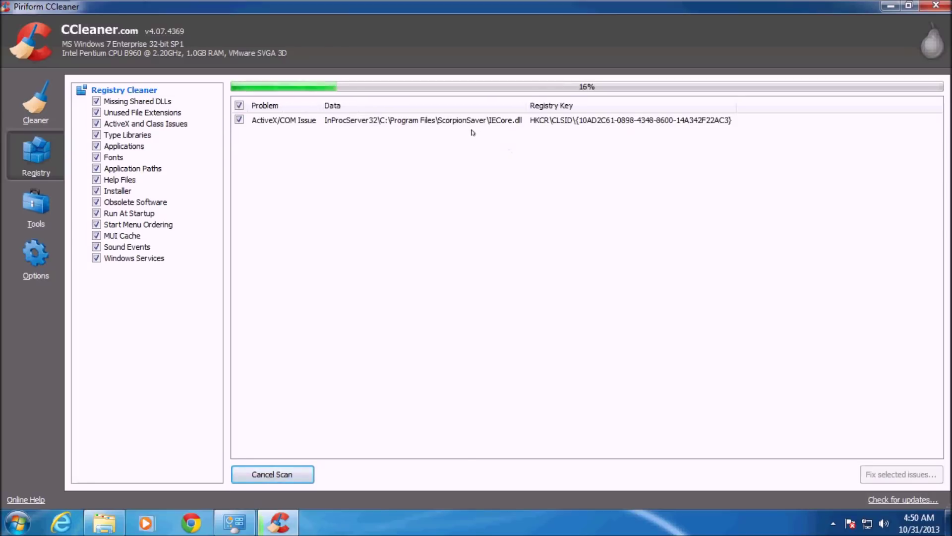
left_click(470, 121)
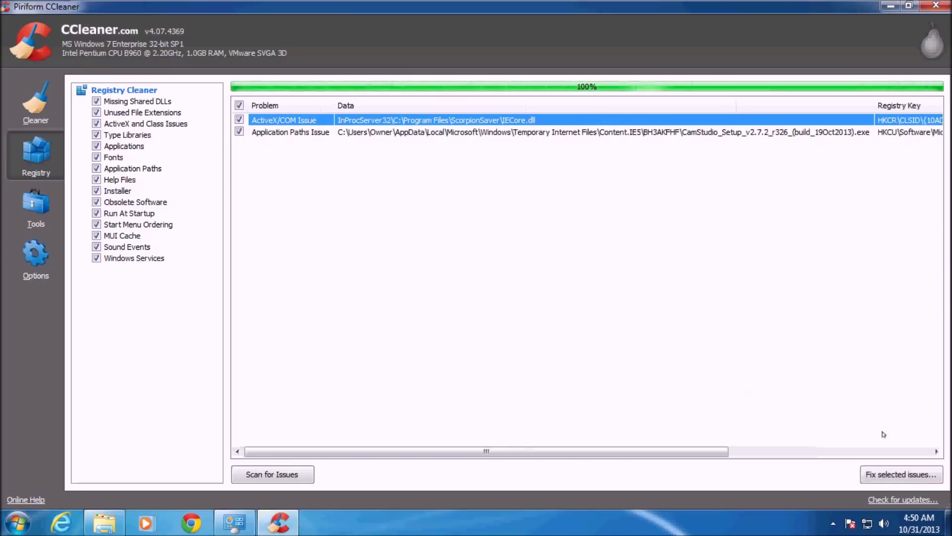
left_click(875, 476)
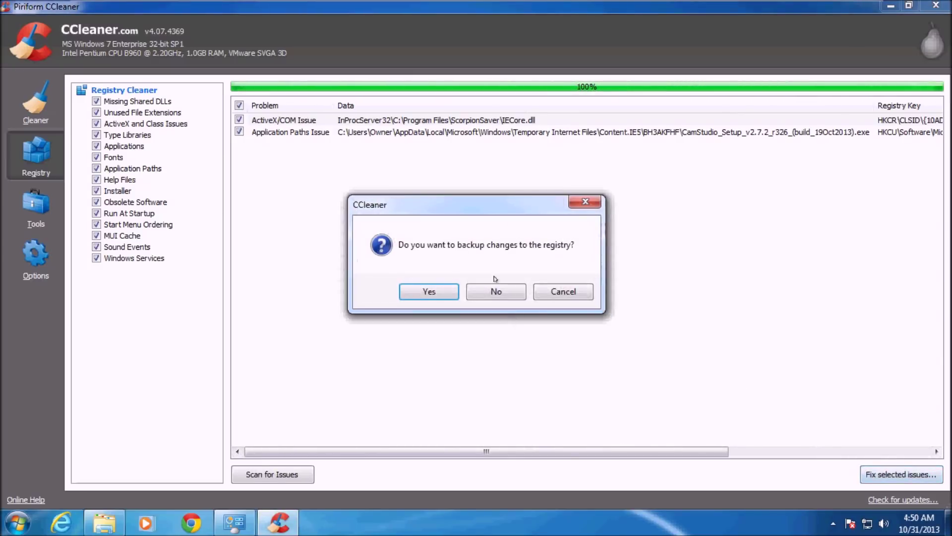
left_click(494, 290)
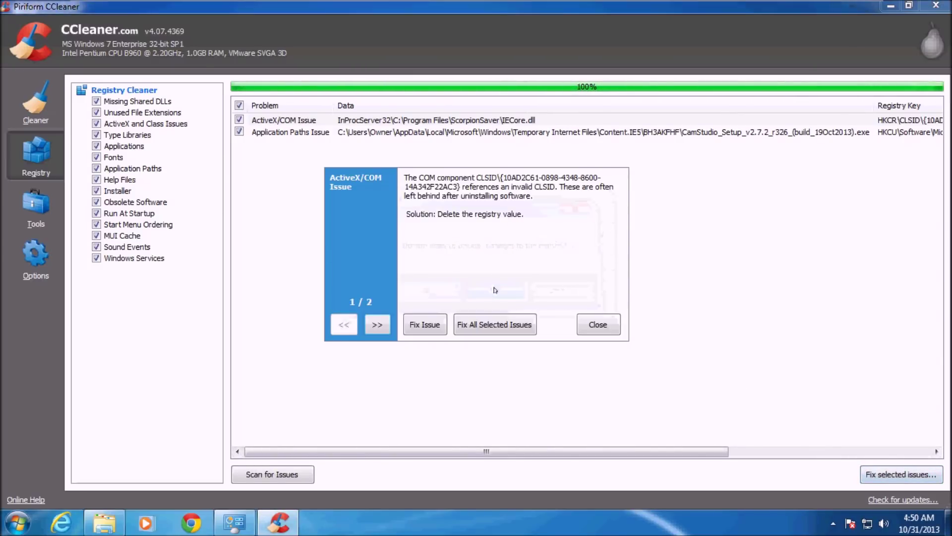
left_click(492, 325)
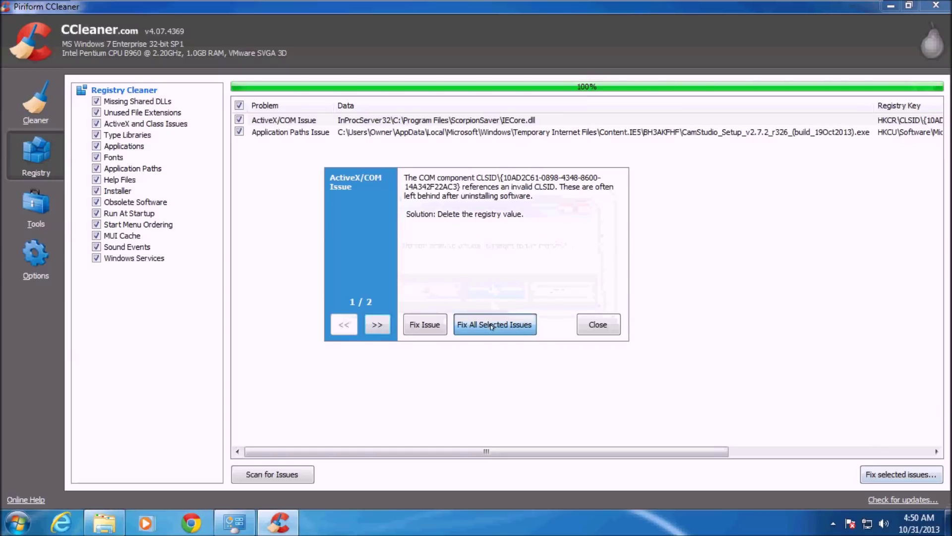
left_click(588, 325)
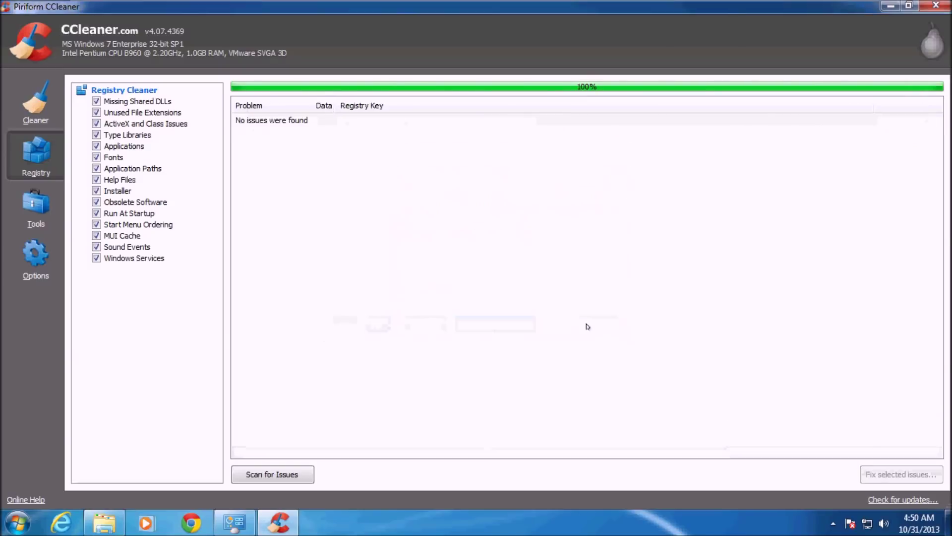
left_click(936, 5)
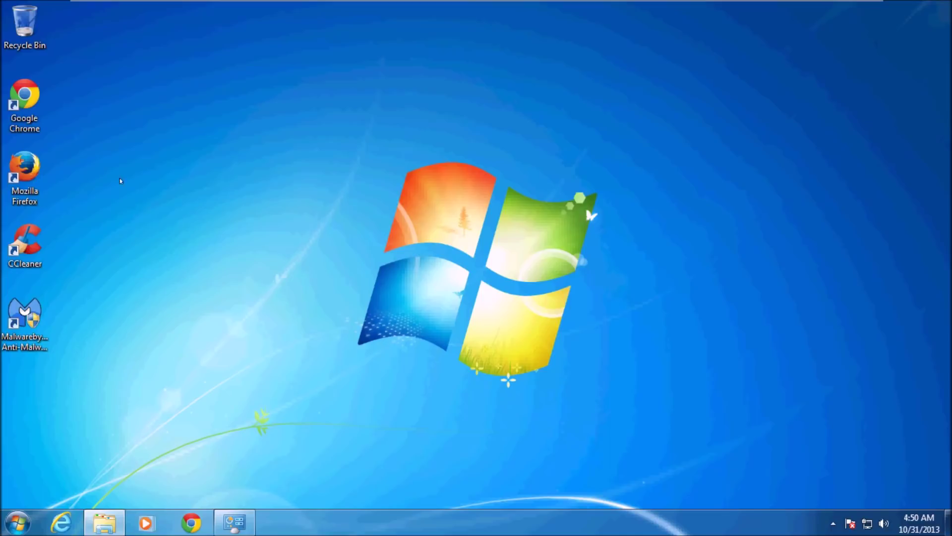
left_click(9, 318)
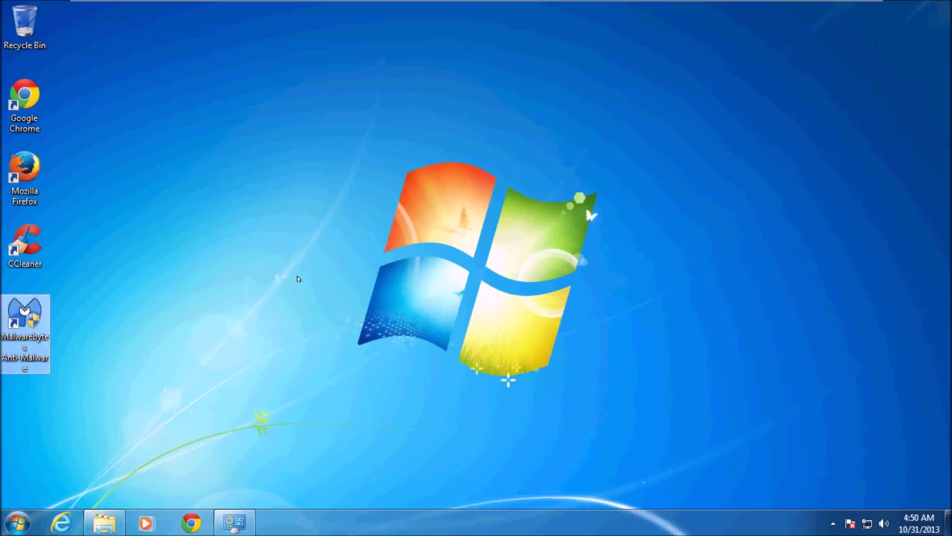